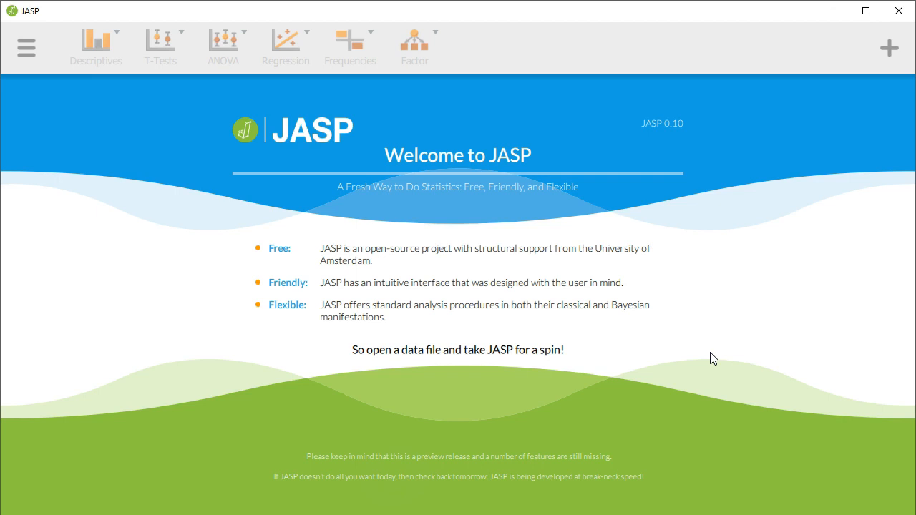
pyautogui.click(713, 350)
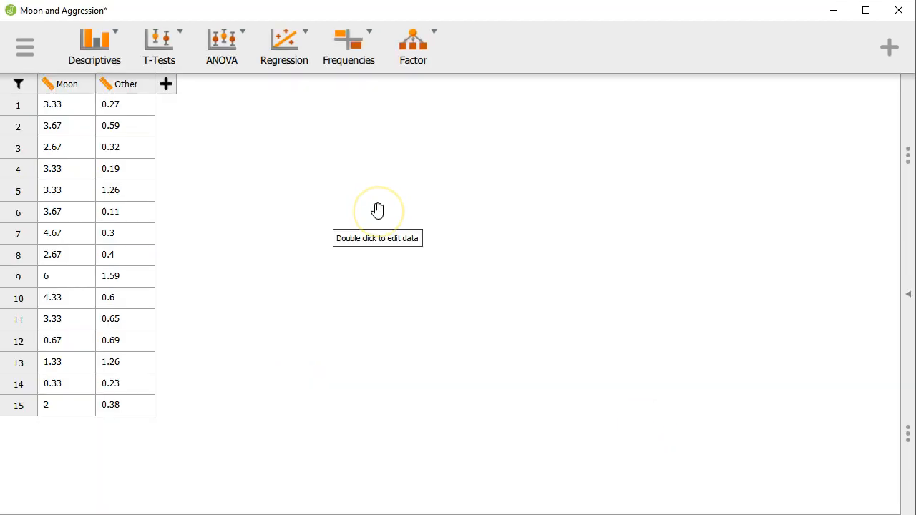
# - Browse the Data Library's T-Tests category for the Moon and Aggression example, then return to the data table
pyautogui.click(25, 50)
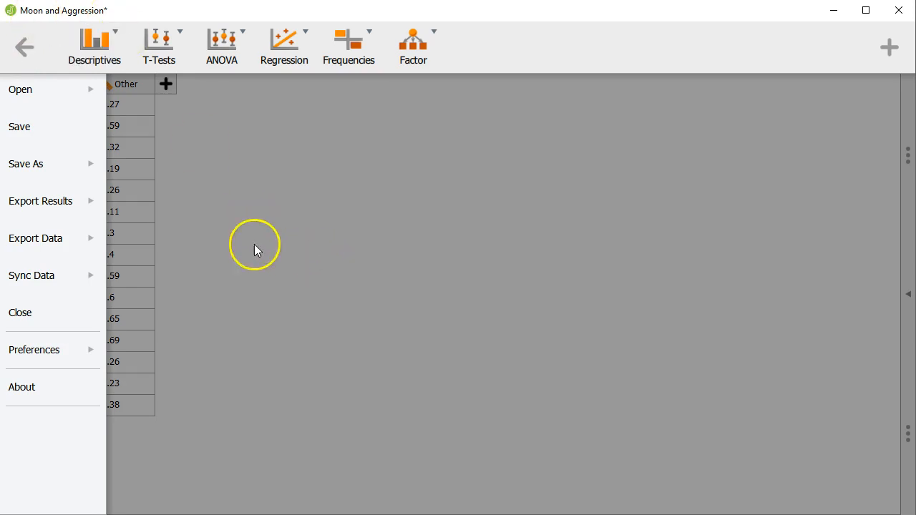
pyautogui.click(59, 92)
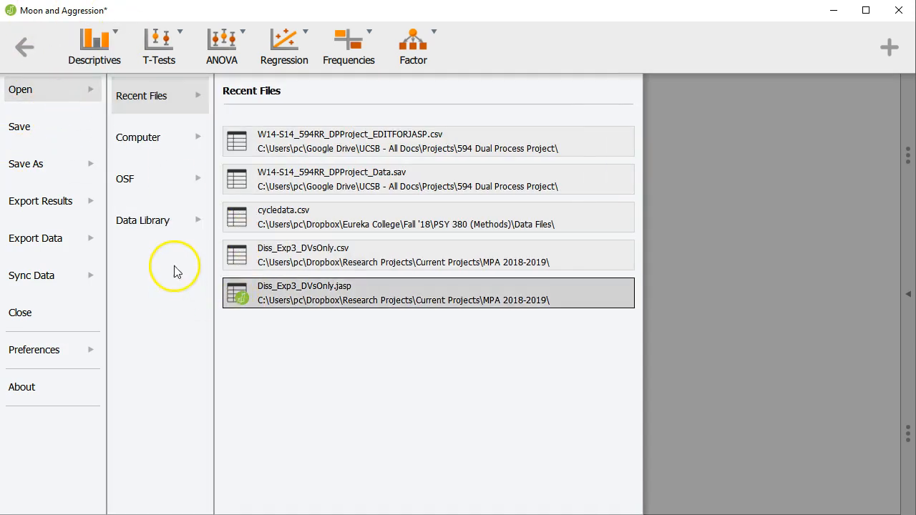
pyautogui.click(141, 223)
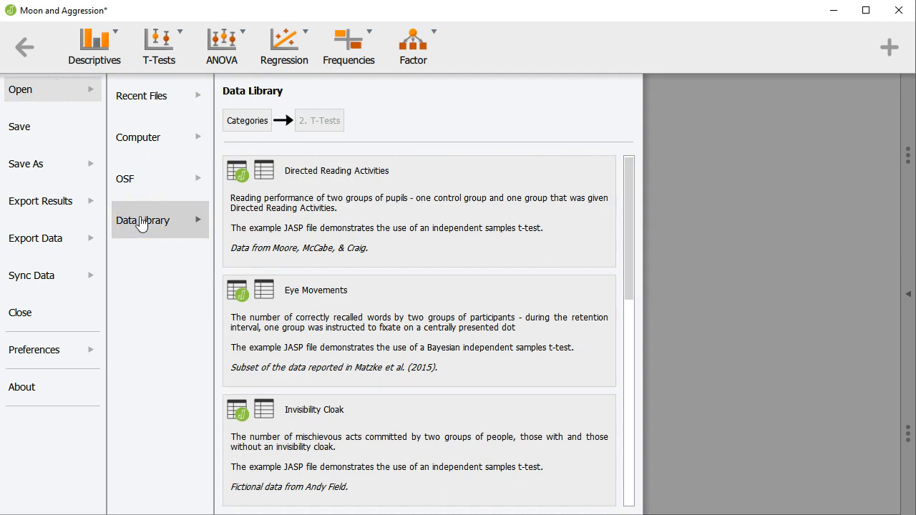
pyautogui.scroll(-1, 423, 327)
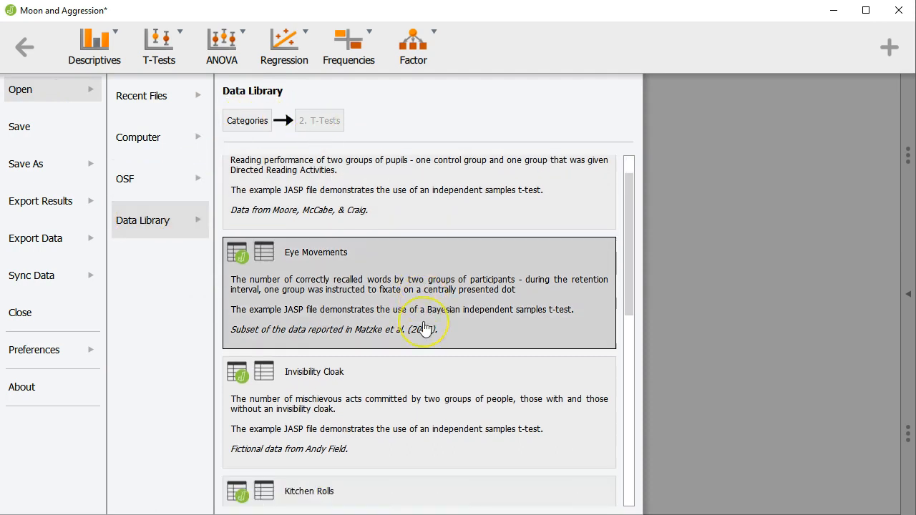
pyautogui.scroll(-9, 423, 328)
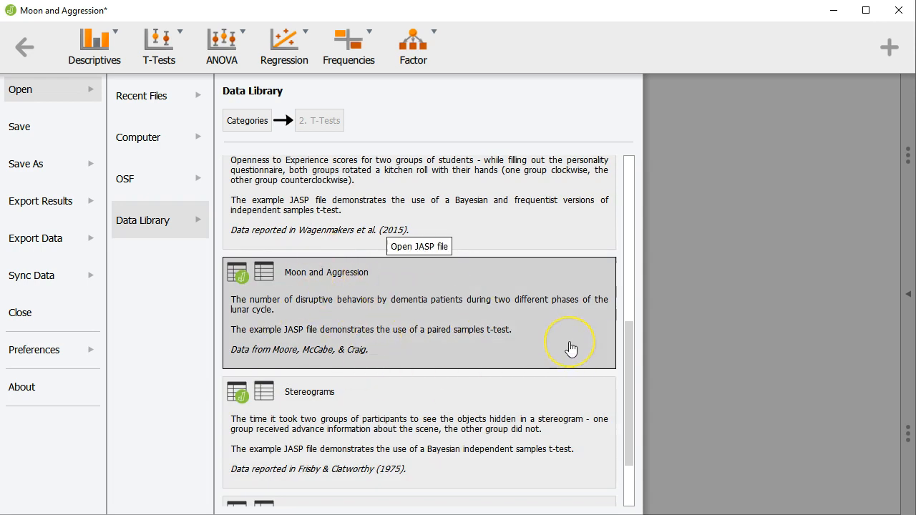
pyautogui.click(748, 323)
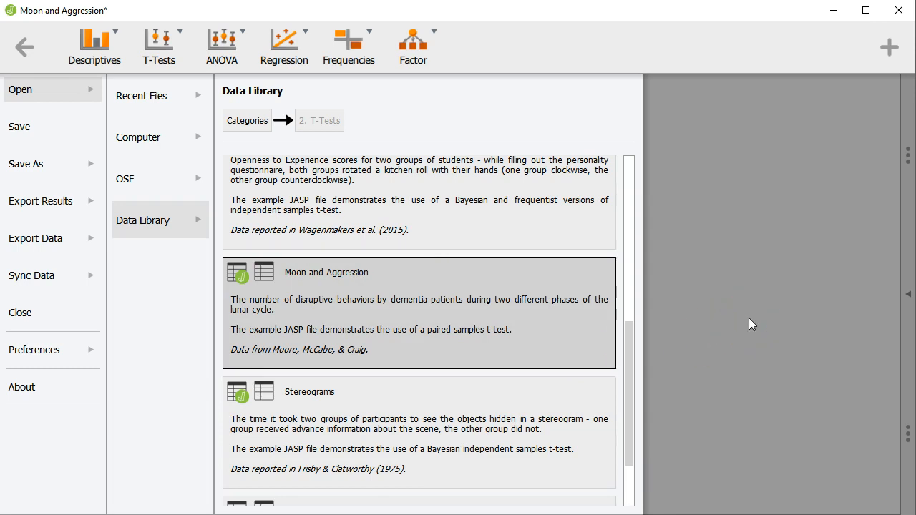
pyautogui.click(748, 318)
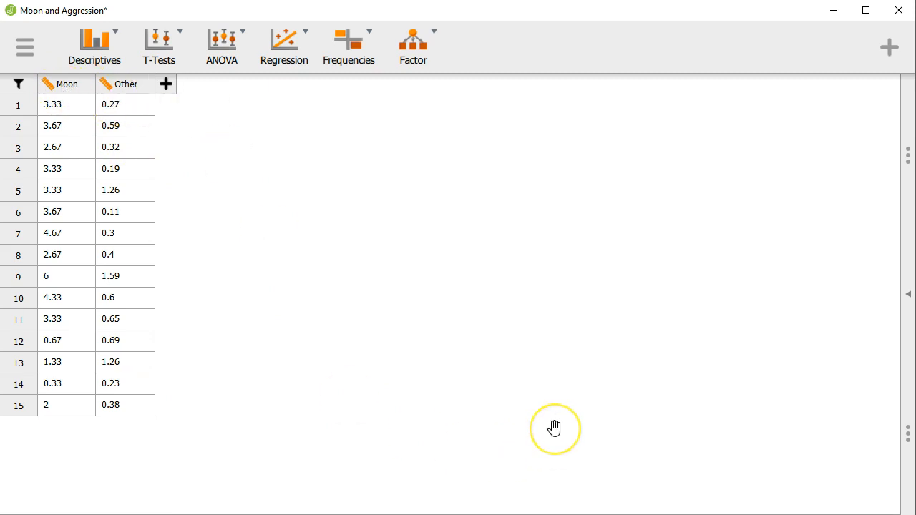
# - Read the Moon and Aggression description in the results, then return to the full data view
pyautogui.click(904, 299)
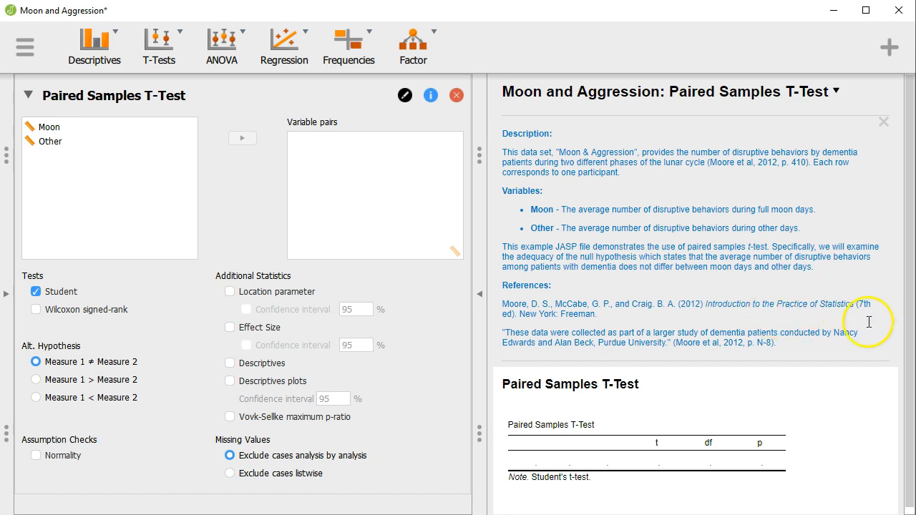
pyautogui.click(720, 316)
pyautogui.click(712, 295)
pyautogui.click(6, 294)
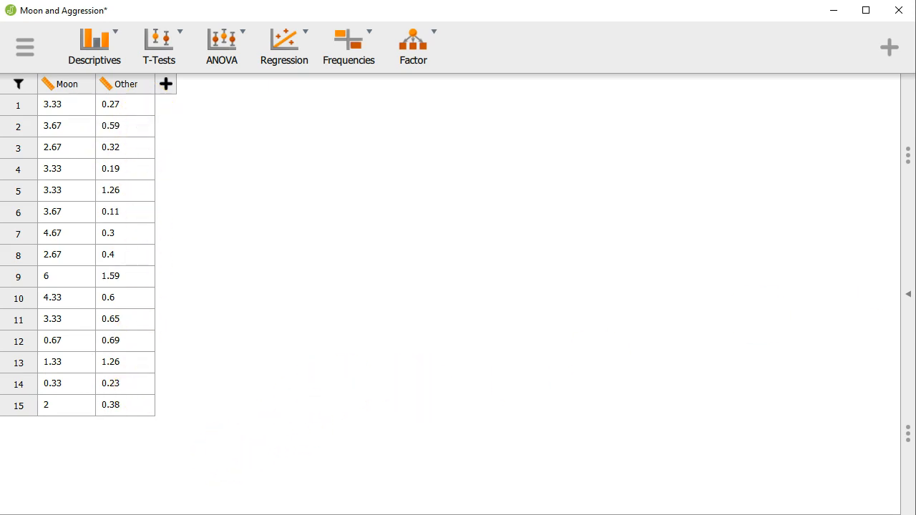
# - Bring back the Paired Samples T-Test analysis and assign Moon and Other as its variable pair
pyautogui.click(907, 296)
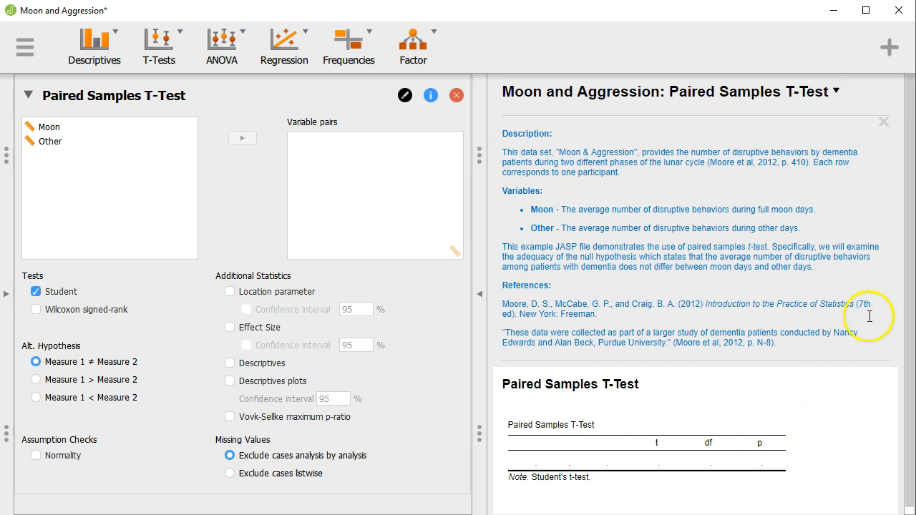
pyautogui.scroll(-1, 868, 317)
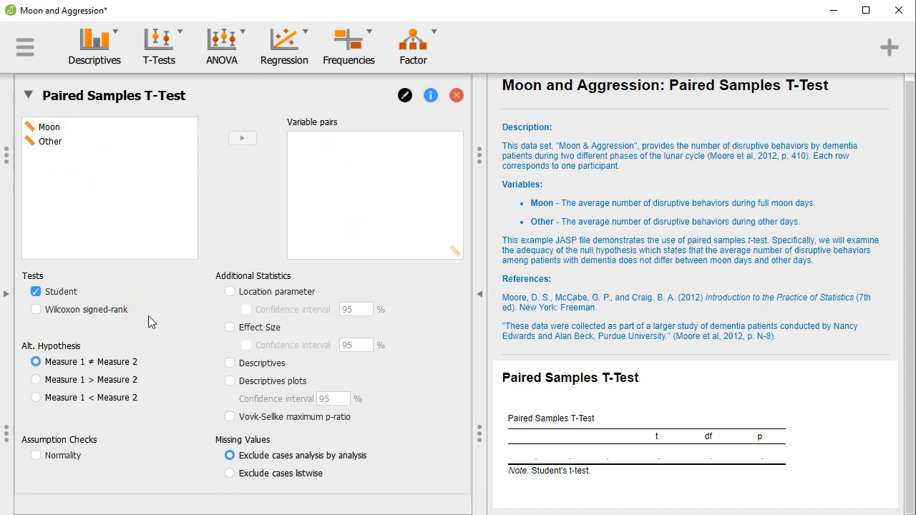
pyautogui.click(80, 126)
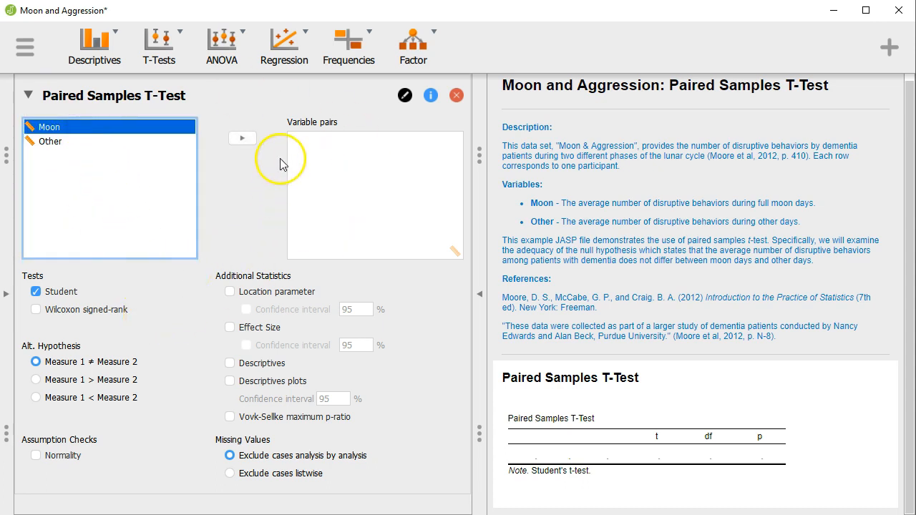
pyautogui.click(242, 141)
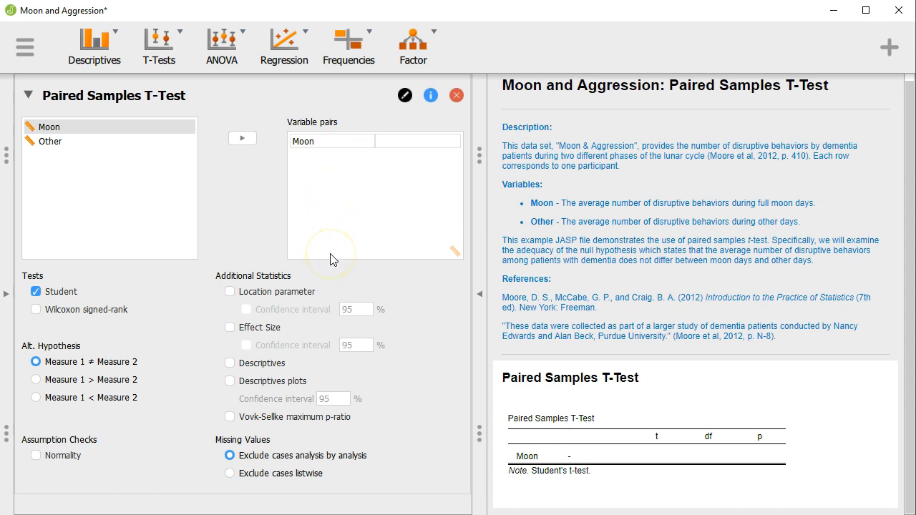
pyautogui.click(123, 143)
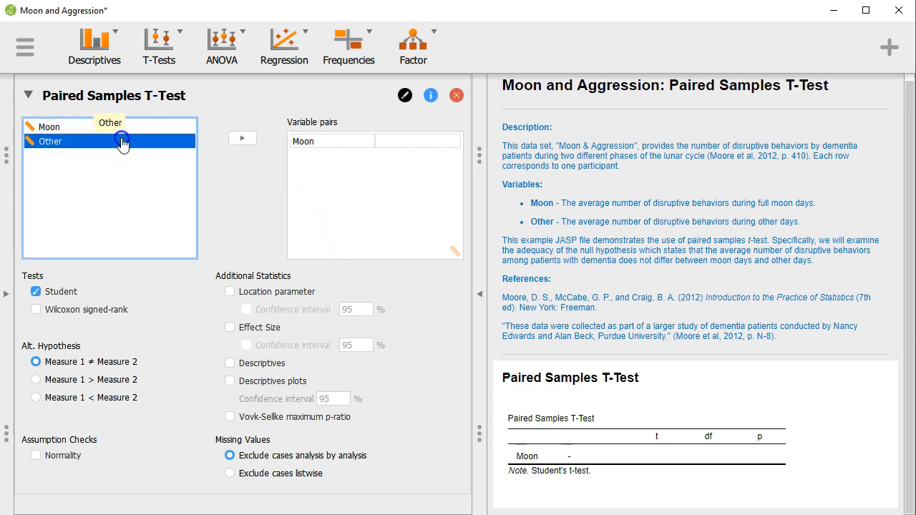
pyautogui.click(242, 142)
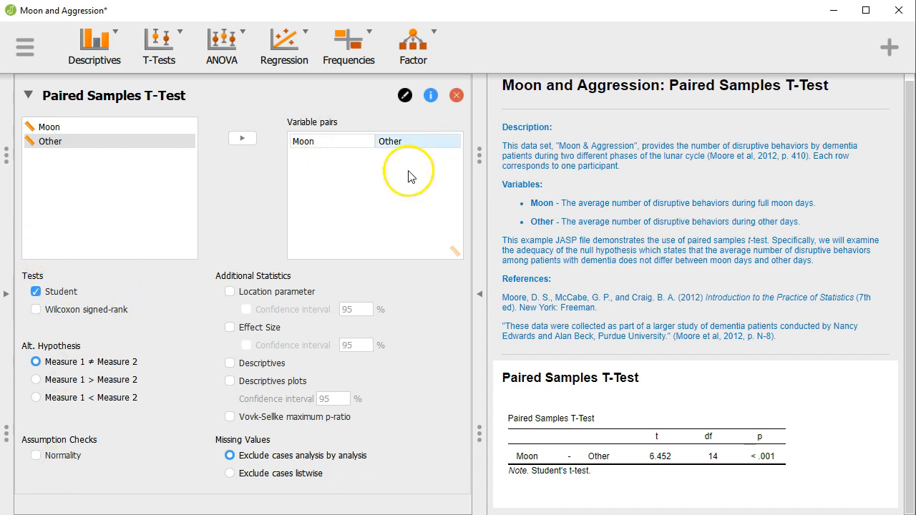
# - Add the normality assumption check and the Wilcoxon signed-rank test to the paired samples analysis
pyautogui.click(37, 456)
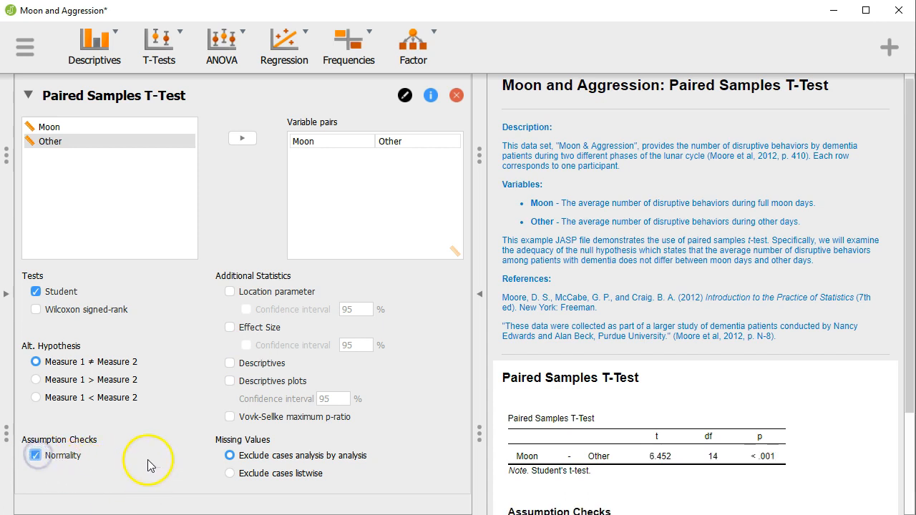
pyautogui.scroll(-3, 777, 390)
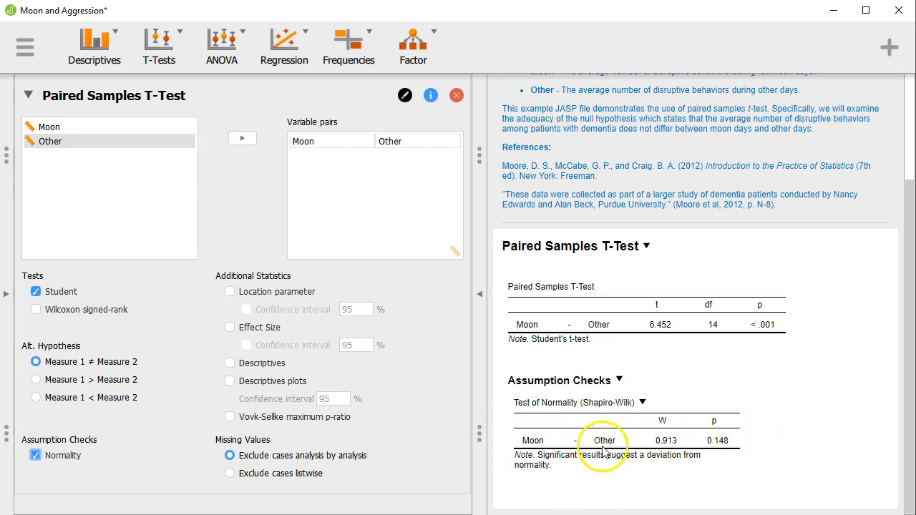
pyautogui.click(35, 309)
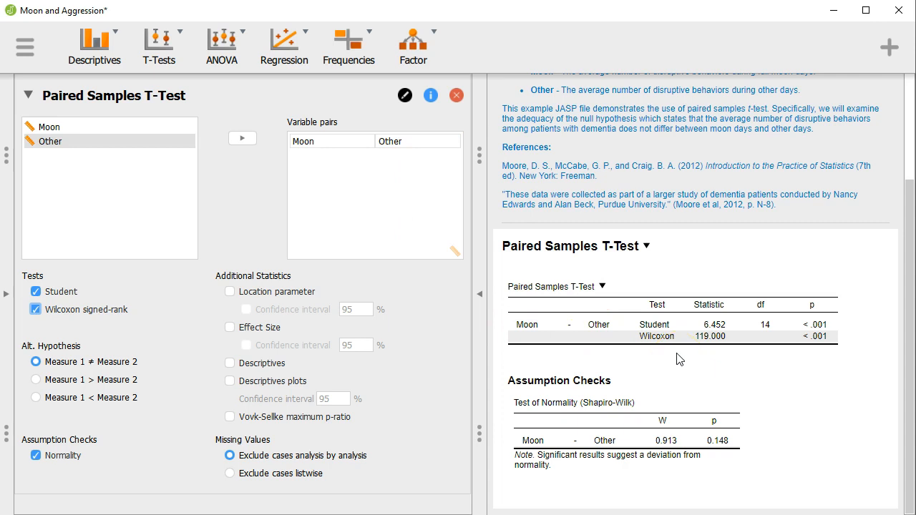
pyautogui.click(655, 380)
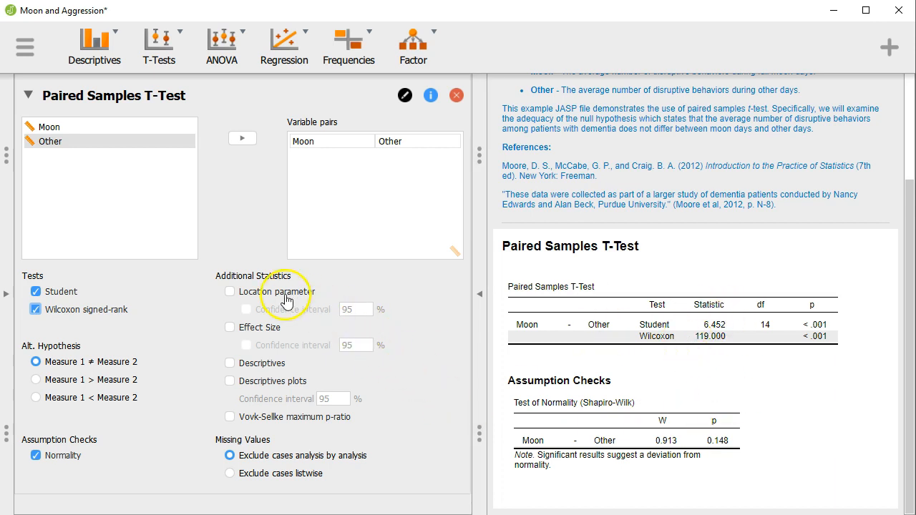
# - Add the location parameter with its 95% confidence interval to the t-test table and inspect the added columns
pyautogui.click(278, 296)
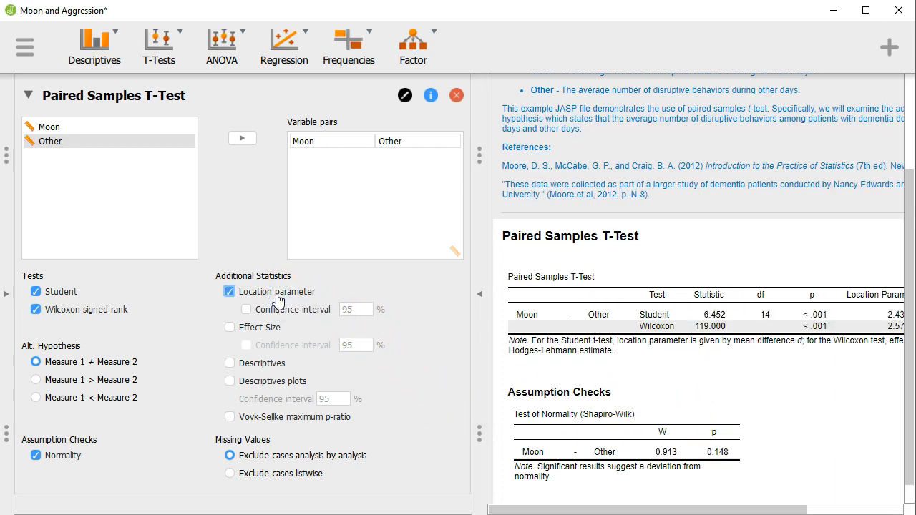
pyautogui.moveTo(613, 508); pyautogui.dragTo(642, 510)
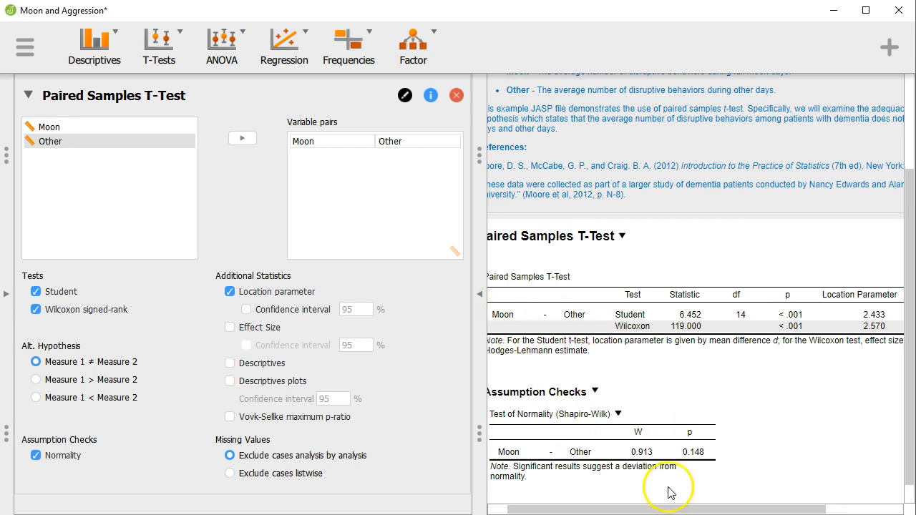
pyautogui.click(678, 510)
pyautogui.moveTo(678, 512); pyautogui.dragTo(748, 509)
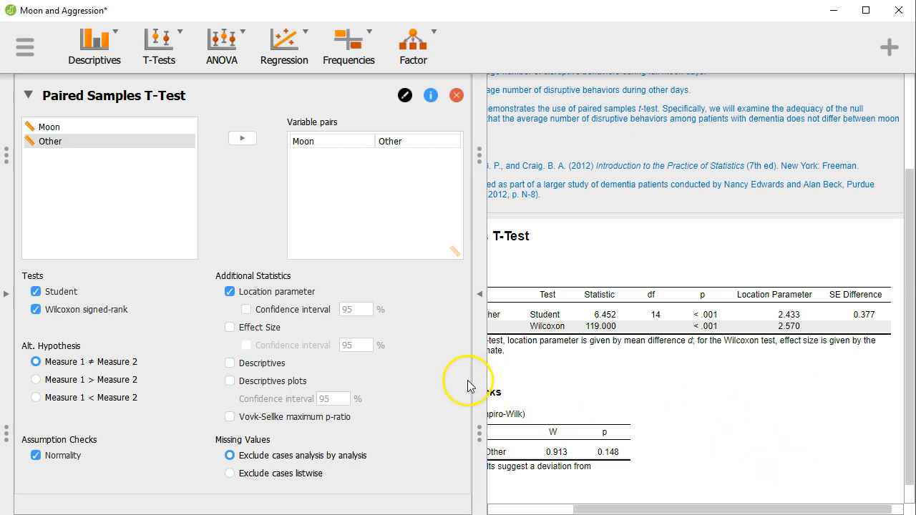
pyautogui.click(281, 309)
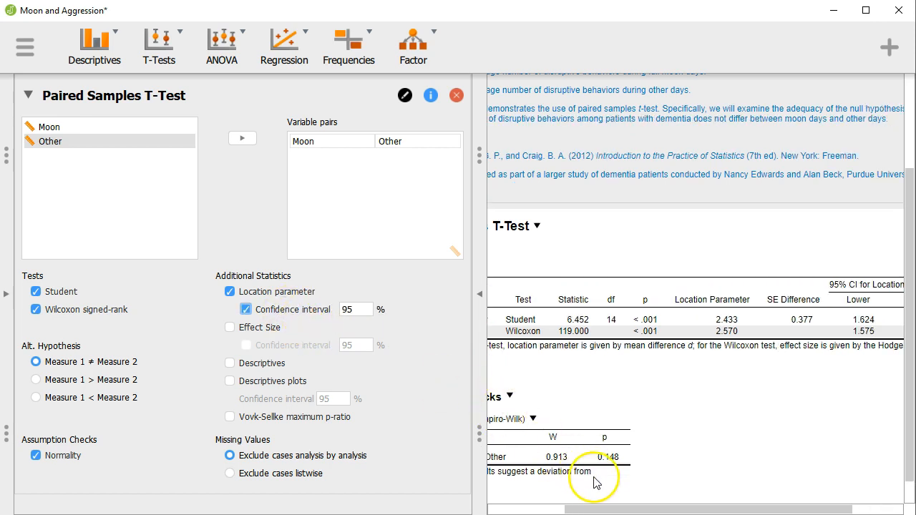
pyautogui.moveTo(593, 509); pyautogui.dragTo(658, 510)
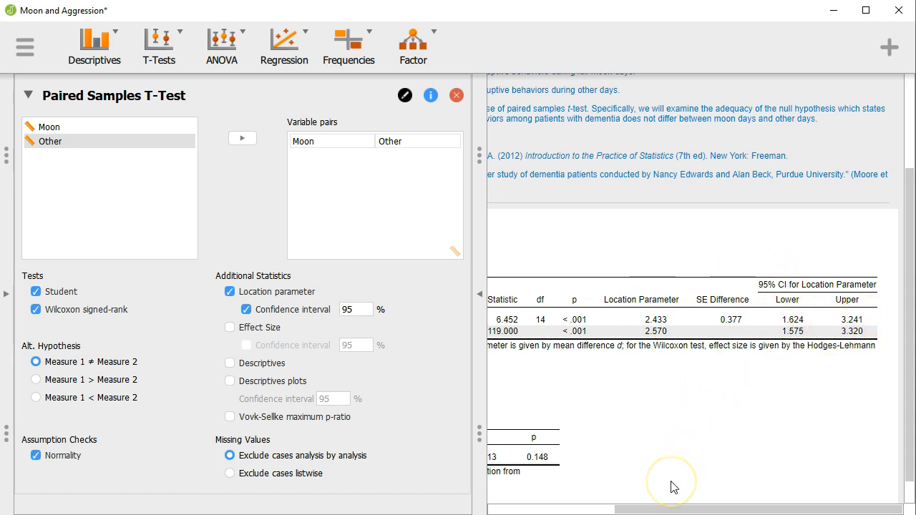
# - Include the effect size with its 95% confidence interval in the t-test table and inspect the added columns
pyautogui.click(260, 328)
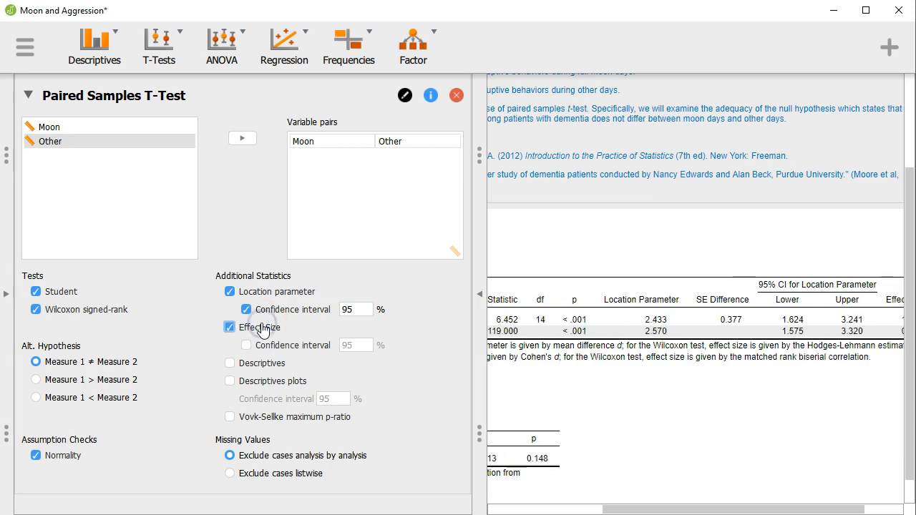
pyautogui.moveTo(624, 509); pyautogui.dragTo(706, 505)
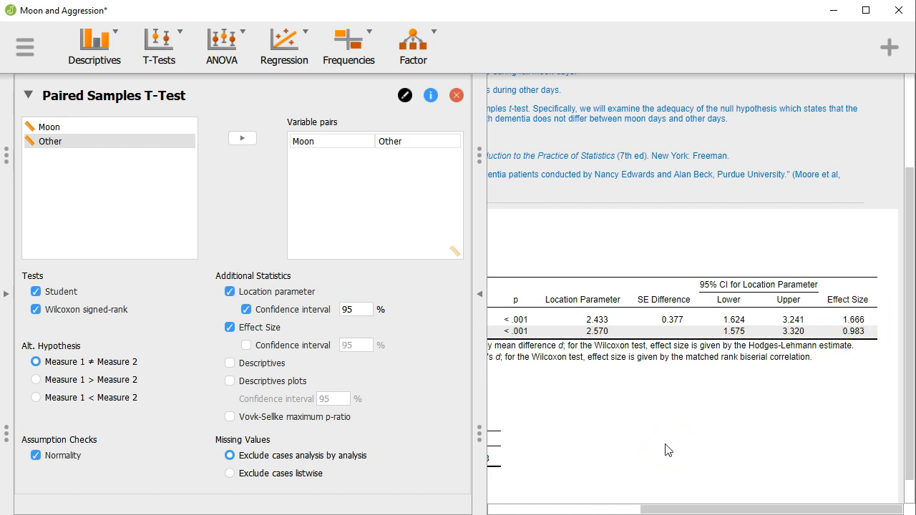
pyautogui.click(246, 345)
pyautogui.moveTo(658, 506); pyautogui.dragTo(741, 503)
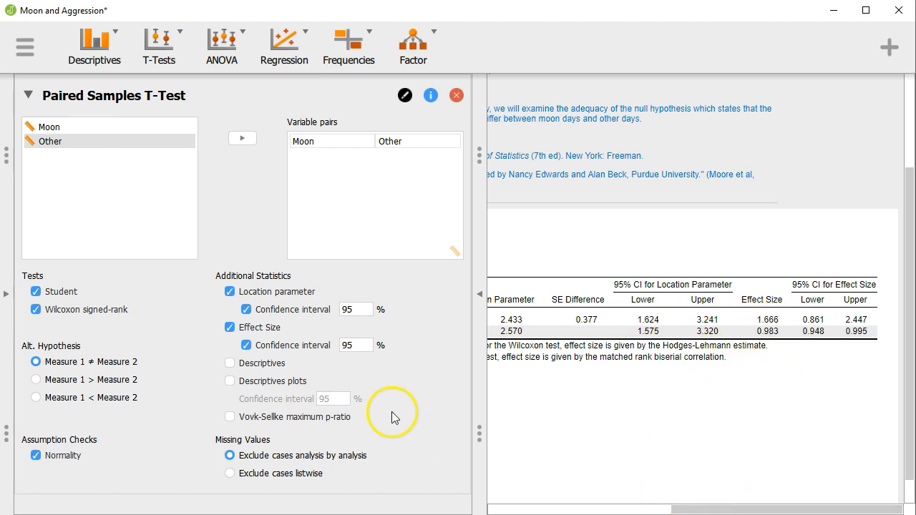
# - Add the descriptives table and the descriptives plot with a 95% confidence interval for the Moon and Other pair
pyautogui.click(231, 362)
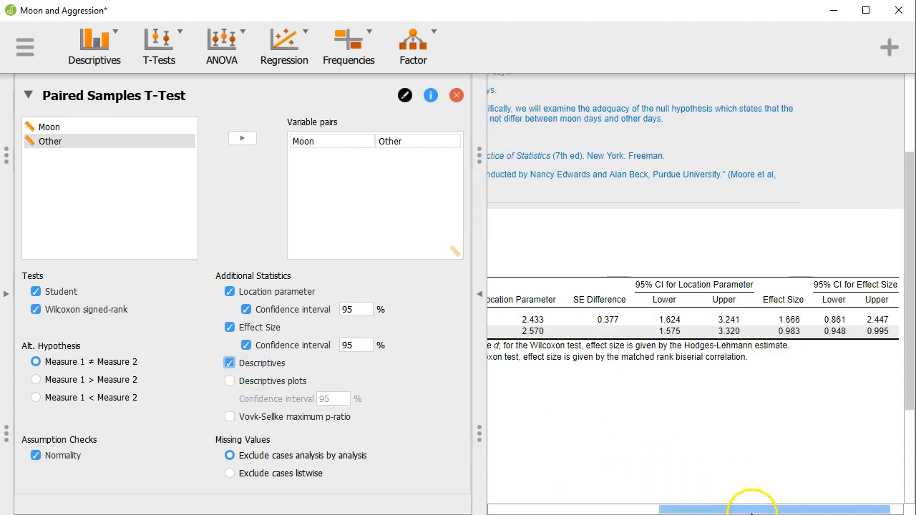
pyautogui.moveTo(751, 511); pyautogui.dragTo(527, 509)
pyautogui.scroll(-3, 654, 368)
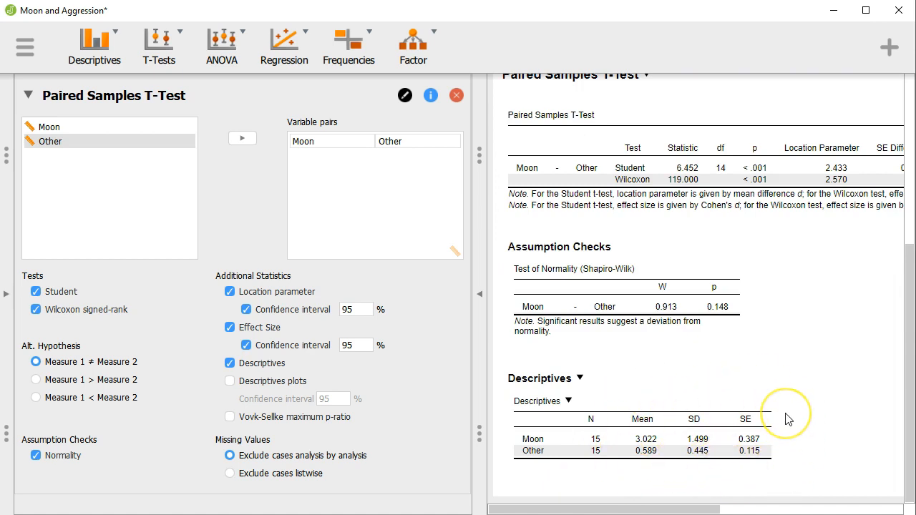
pyautogui.click(230, 381)
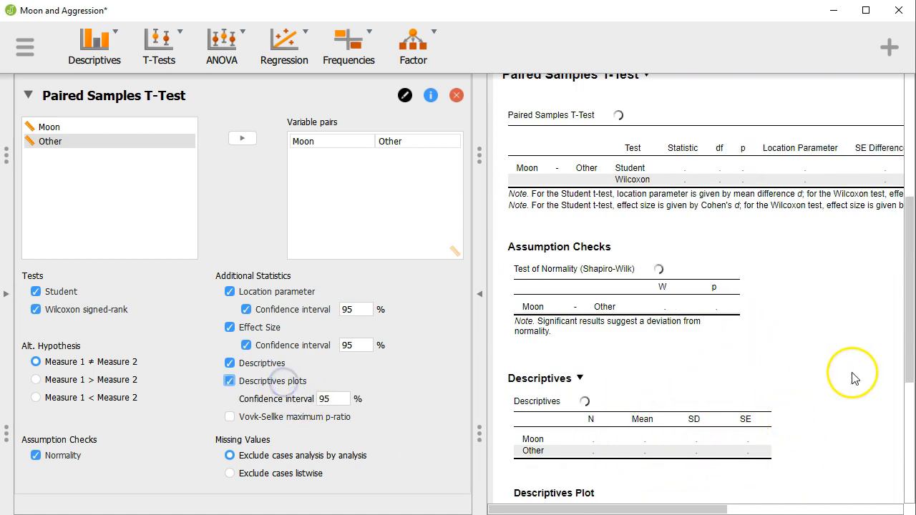
pyautogui.scroll(-2, 852, 378)
pyautogui.scroll(-2, 853, 378)
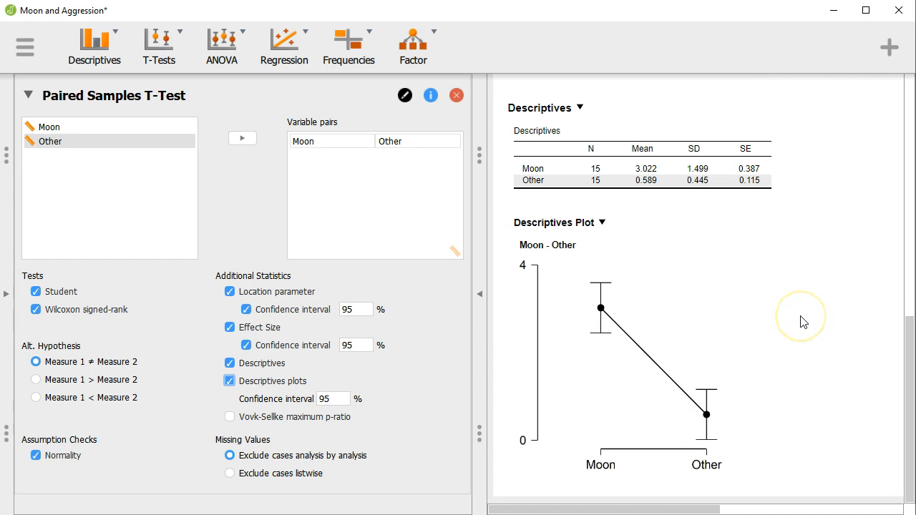
# - Review the Student and Wilcoxon results, the normality check and the data set description in the output
pyautogui.scroll(8, 791, 392)
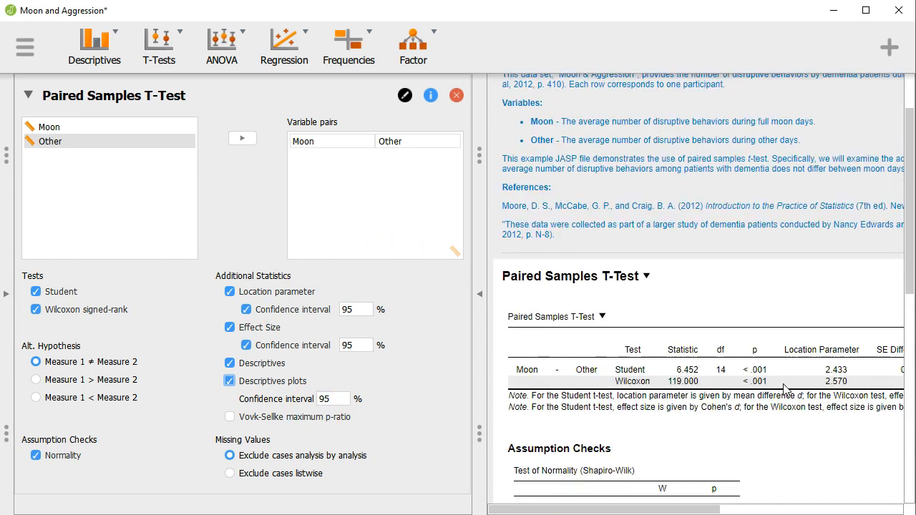
pyautogui.scroll(-3, 785, 388)
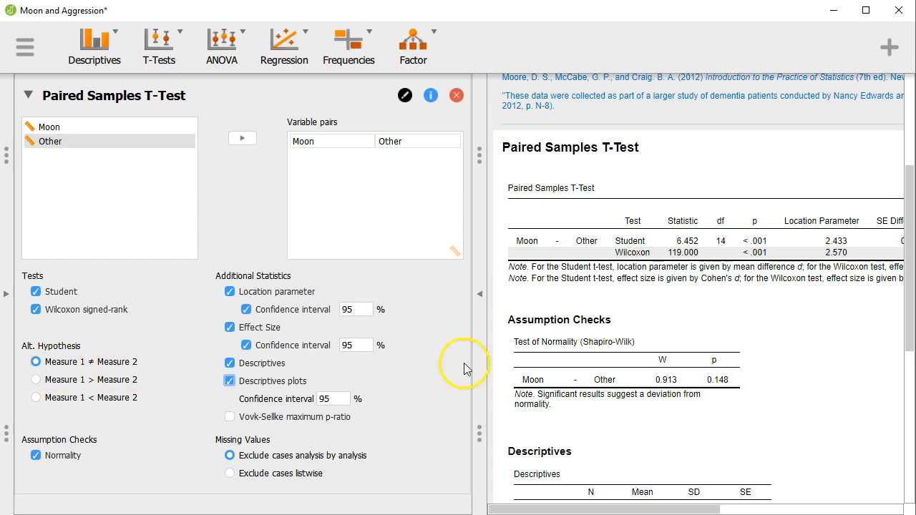
pyautogui.scroll(5, 658, 358)
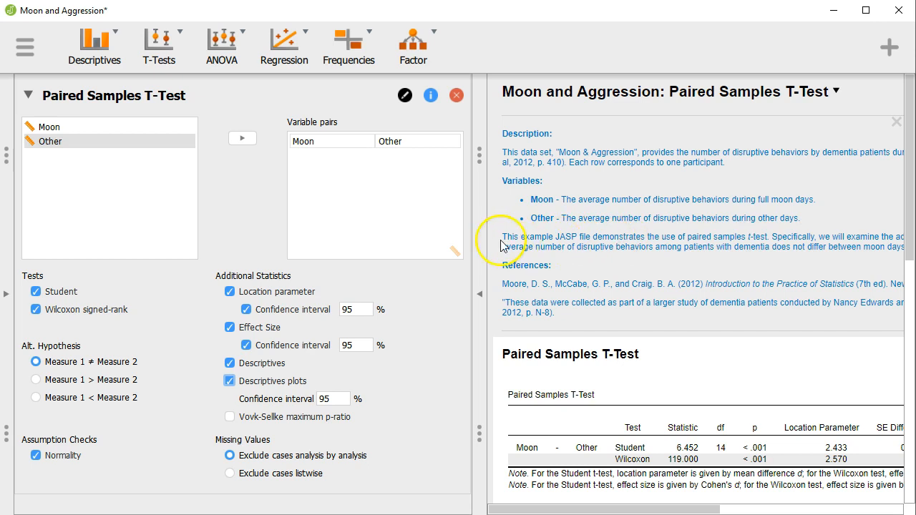
# - Highlight the null hypothesis passage in the data set description and review the descriptives table and plot
pyautogui.moveTo(511, 239); pyautogui.dragTo(850, 243)
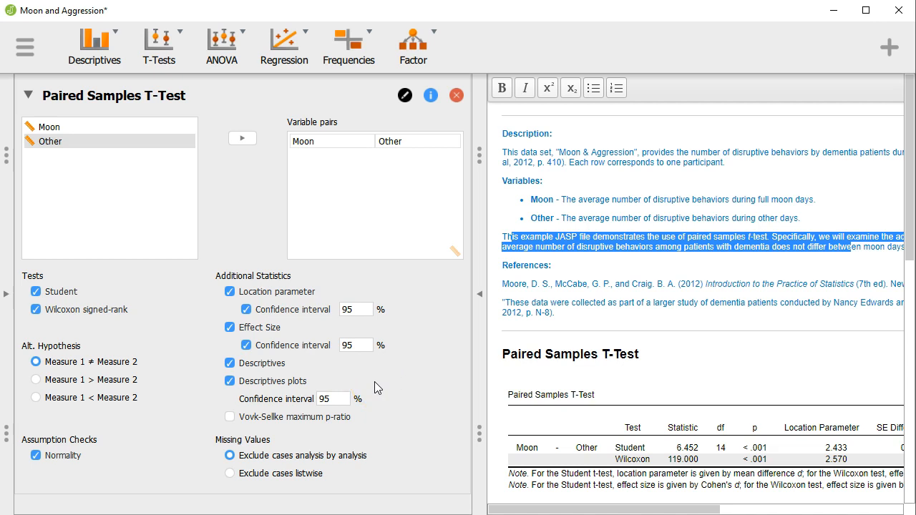
pyautogui.moveTo(606, 510)
pyautogui.mouseDown()
pyautogui.moveTo(792, 499)
pyautogui.moveTo(591, 510)
pyautogui.mouseUp()
pyautogui.scroll(-10, 680, 390)
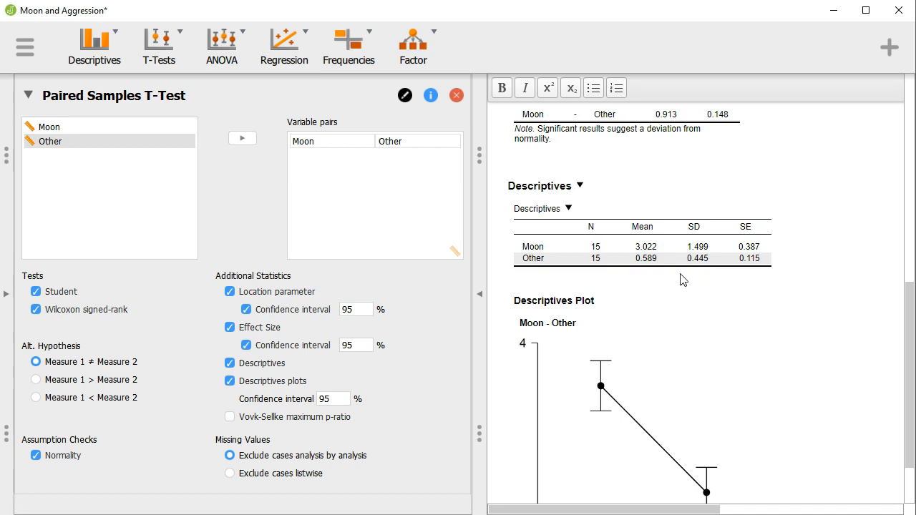
pyautogui.scroll(11, 694, 279)
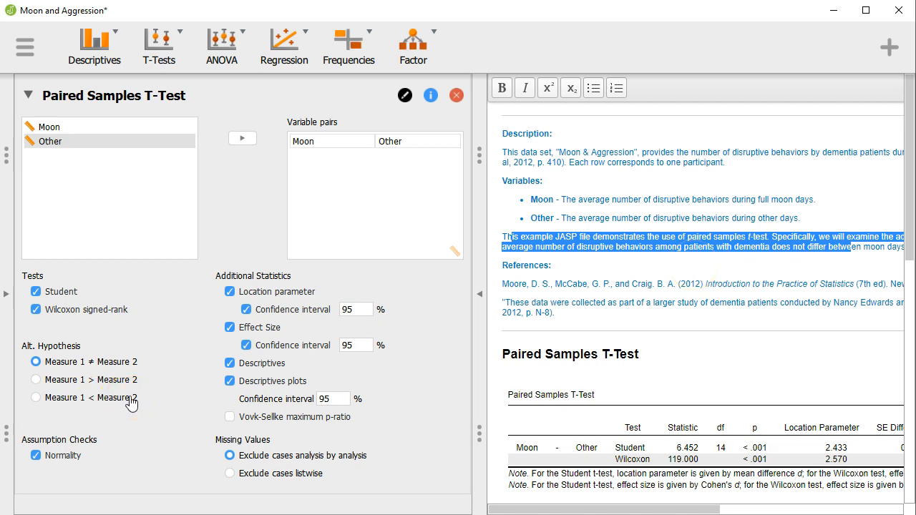
# - Set the alternative hypothesis to Measure 1 > Measure 2 and inspect the statistics, p-values and confidence intervals in the t-test table
pyautogui.click(69, 386)
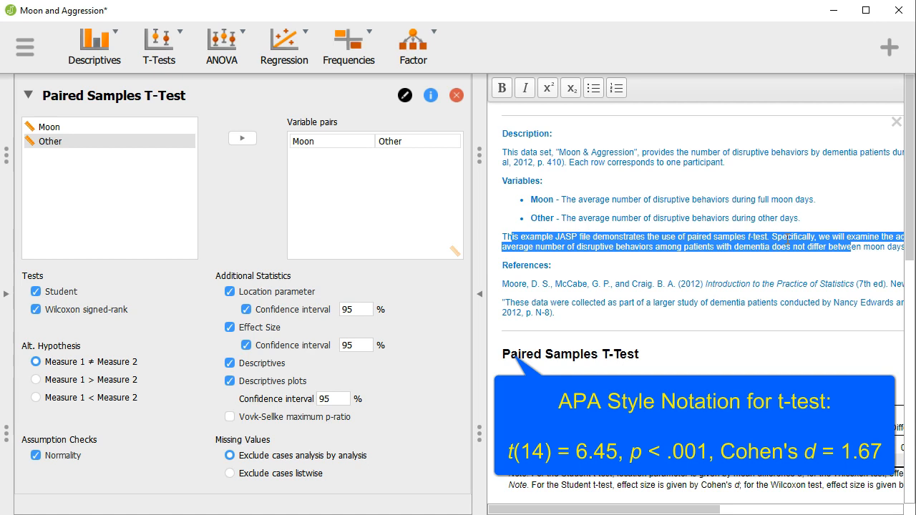
pyautogui.click(35, 380)
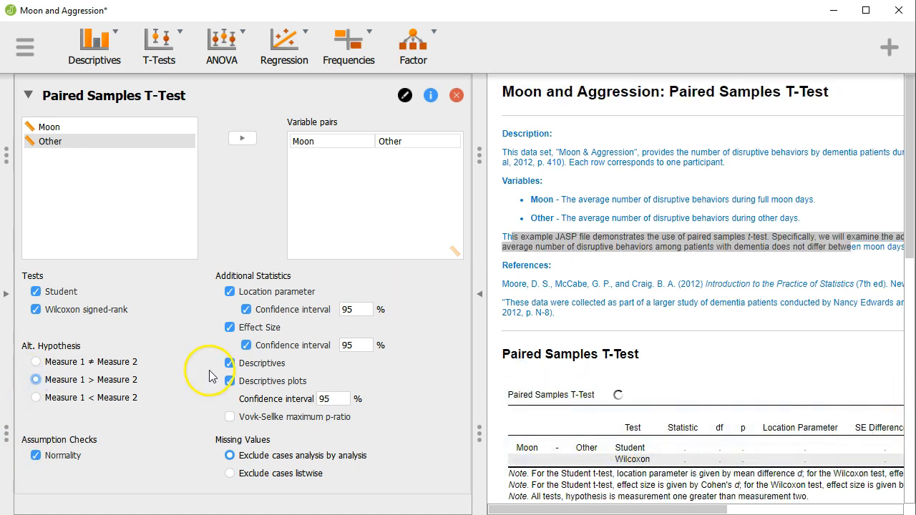
pyautogui.scroll(-2, 720, 367)
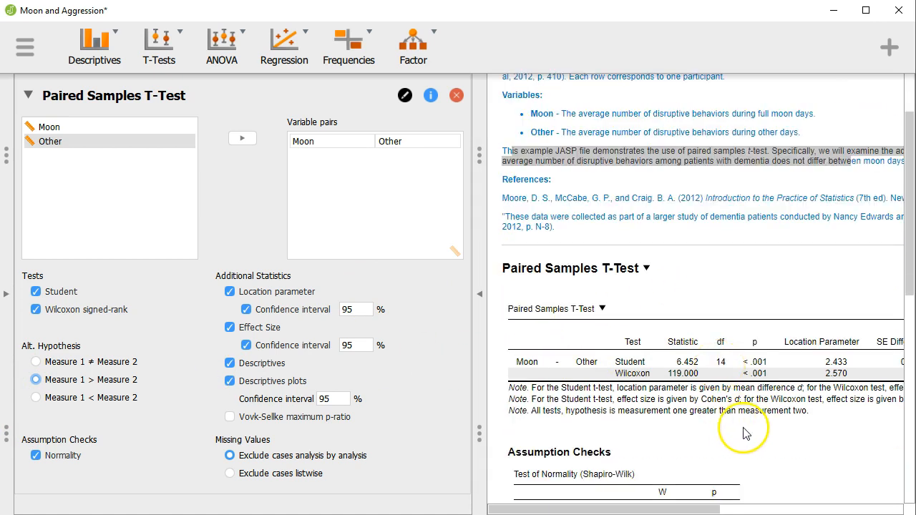
pyautogui.scroll(-1, 745, 437)
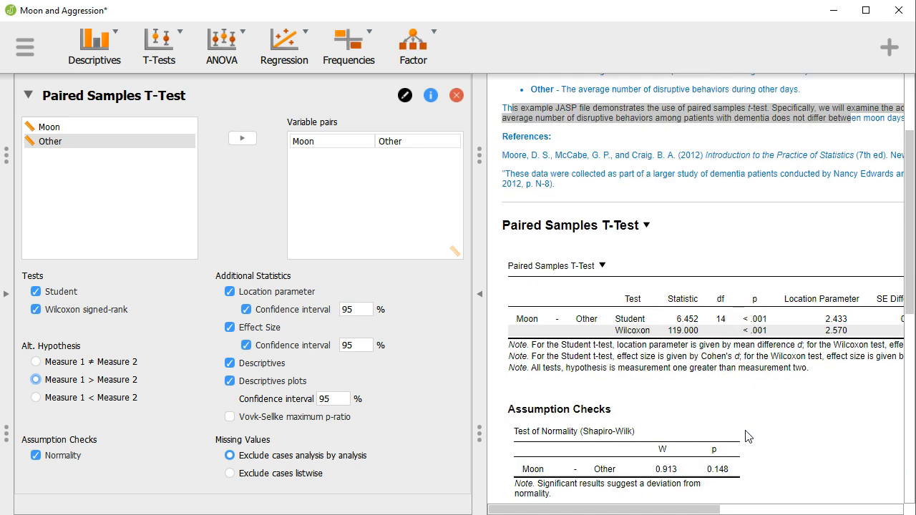
pyautogui.click(626, 509)
pyautogui.moveTo(625, 509); pyautogui.dragTo(681, 505)
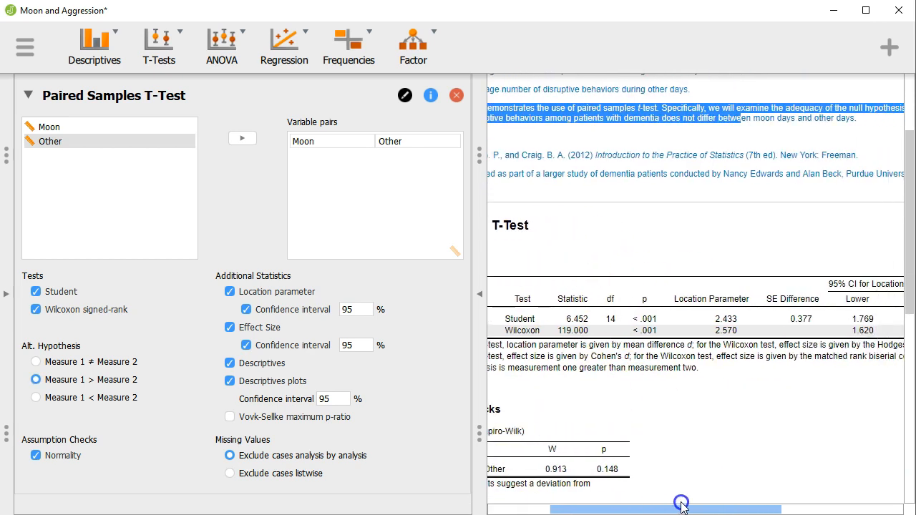
pyautogui.click(578, 318)
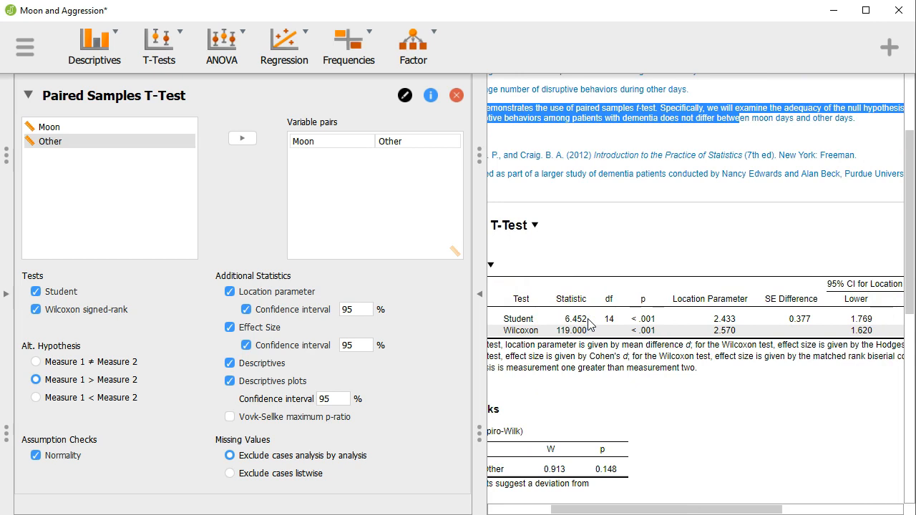
pyautogui.moveTo(641, 506); pyautogui.dragTo(777, 493)
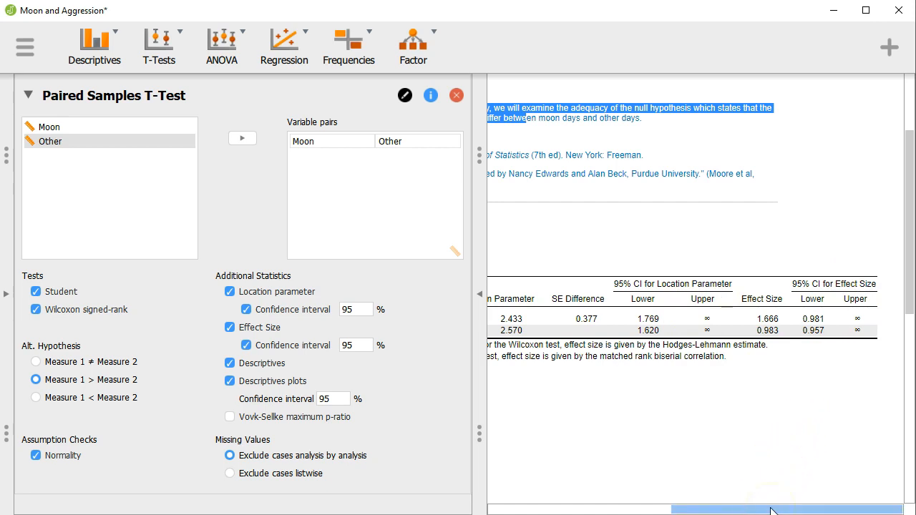
pyautogui.moveTo(771, 510); pyautogui.dragTo(585, 509)
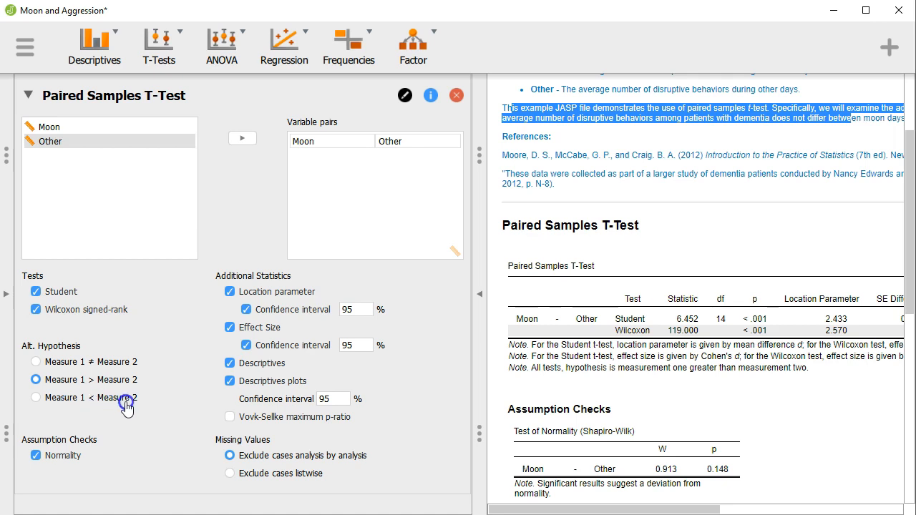
# - Set the alternative hypothesis to Measure 1 < Measure 2 and inspect the p-values, effect sizes and confidence intervals in the t-test table
pyautogui.click(57, 401)
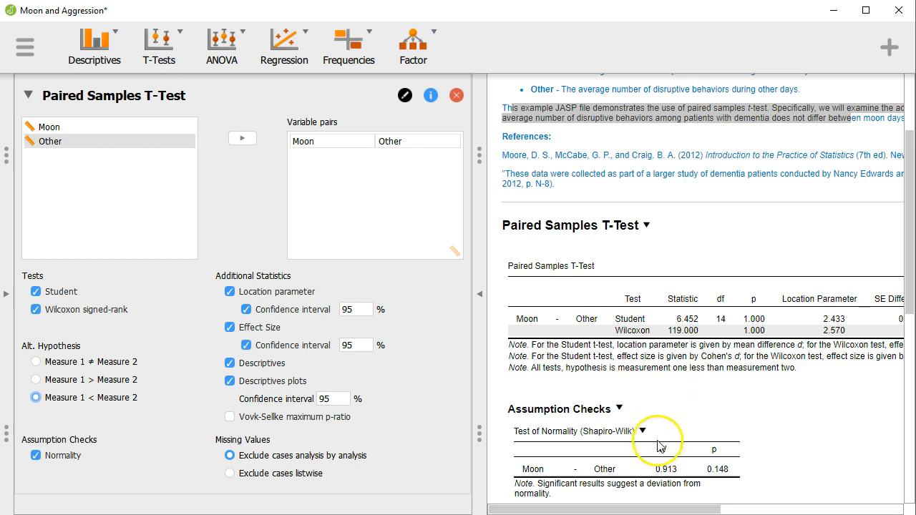
pyautogui.hscroll(3, 650, 509)
pyautogui.moveTo(651, 509); pyautogui.dragTo(746, 509)
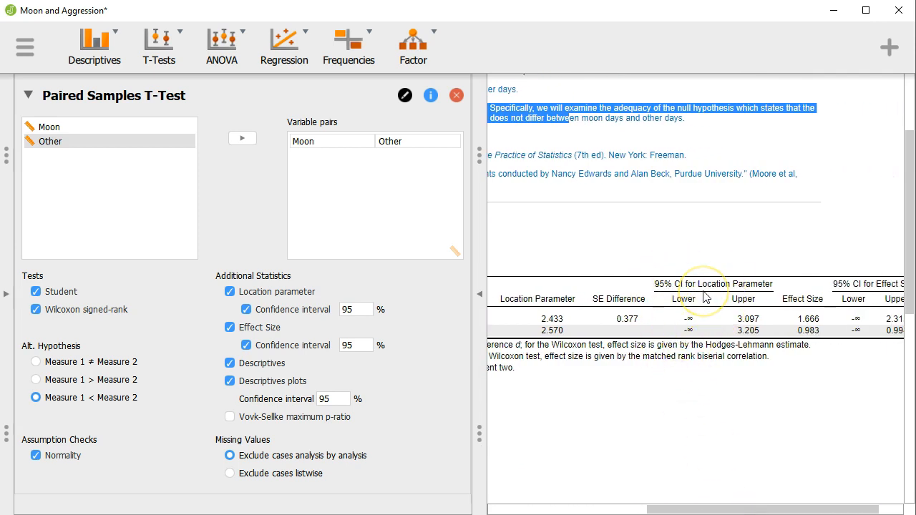
pyautogui.moveTo(702, 509); pyautogui.dragTo(738, 509)
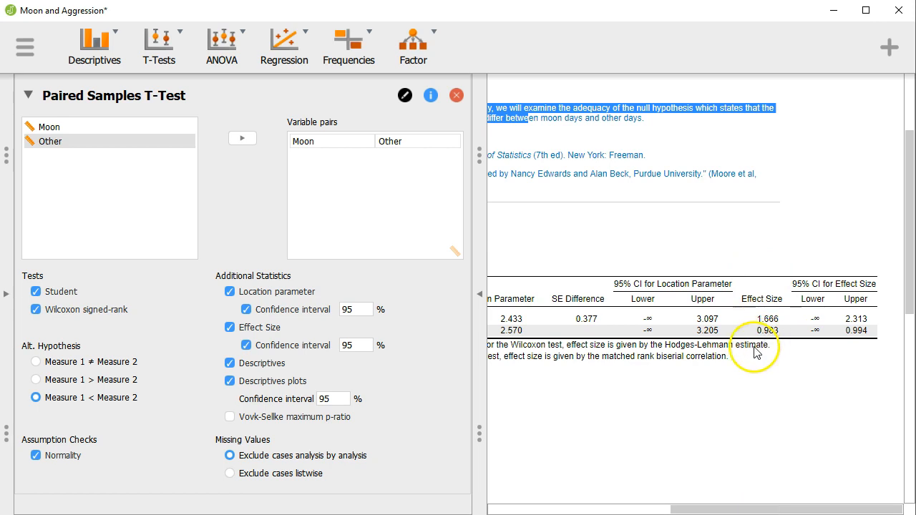
pyautogui.moveTo(772, 513); pyautogui.dragTo(590, 509)
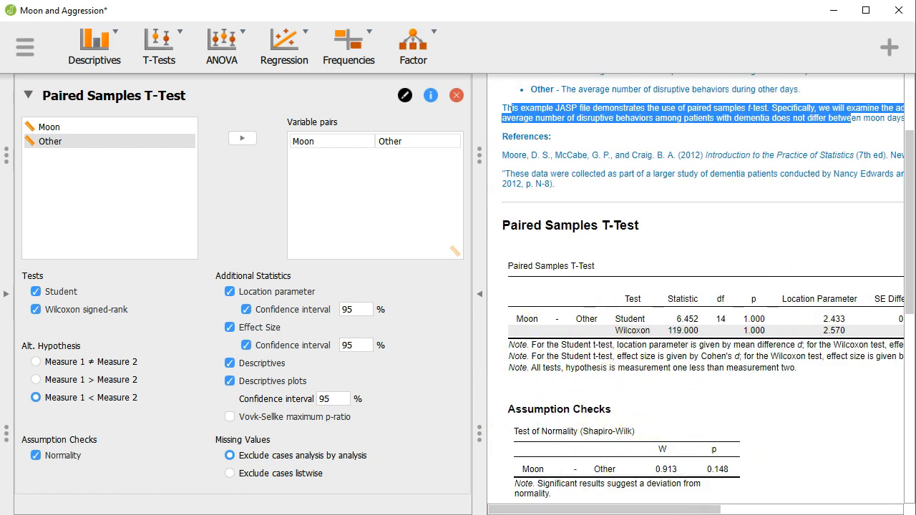
pyautogui.moveTo(666, 509); pyautogui.dragTo(840, 509)
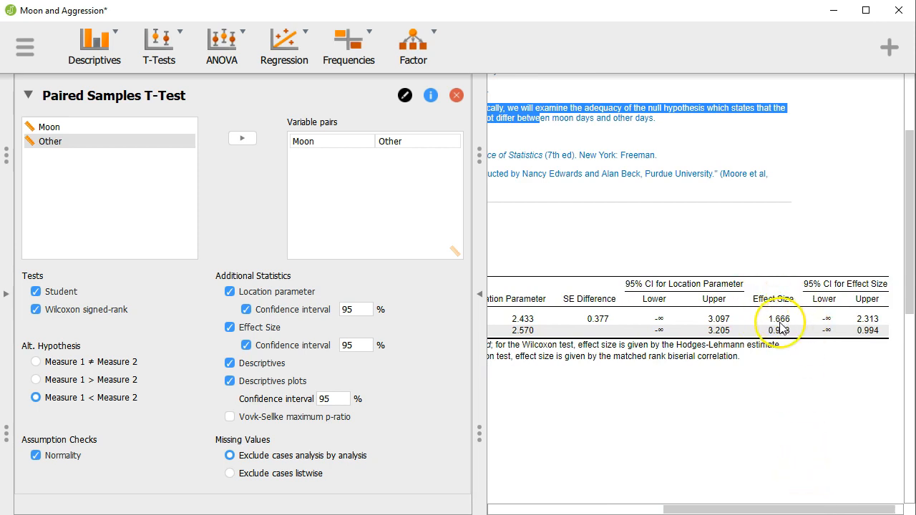
pyautogui.moveTo(808, 508); pyautogui.dragTo(606, 509)
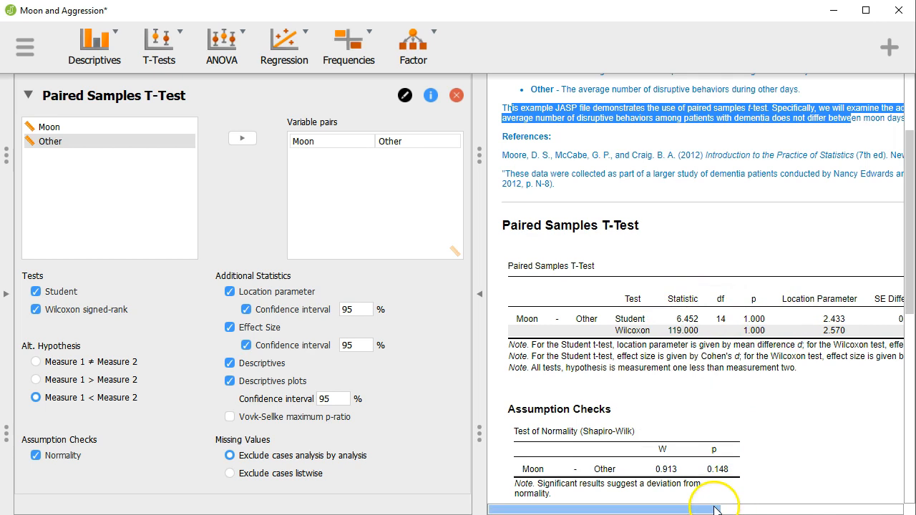
pyautogui.moveTo(707, 508); pyautogui.dragTo(903, 504)
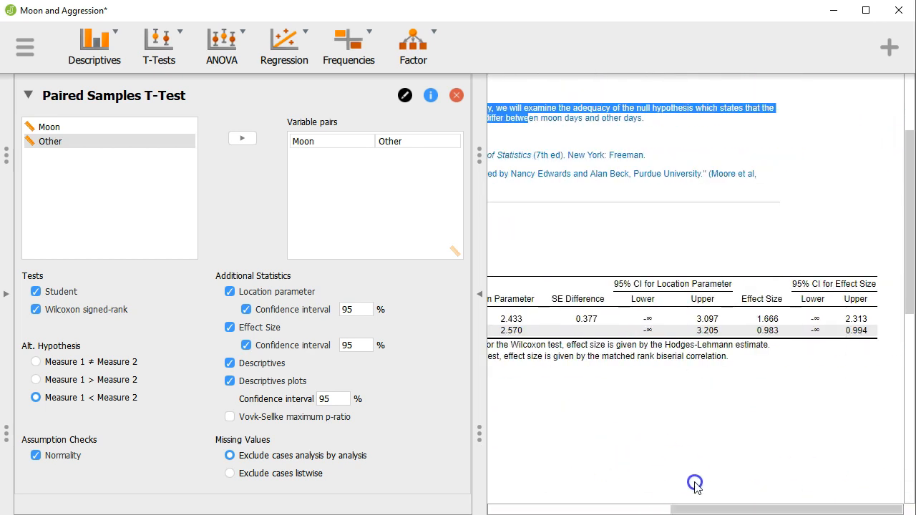
pyautogui.hscroll(-3, 809, 509)
pyautogui.moveTo(809, 508); pyautogui.dragTo(638, 508)
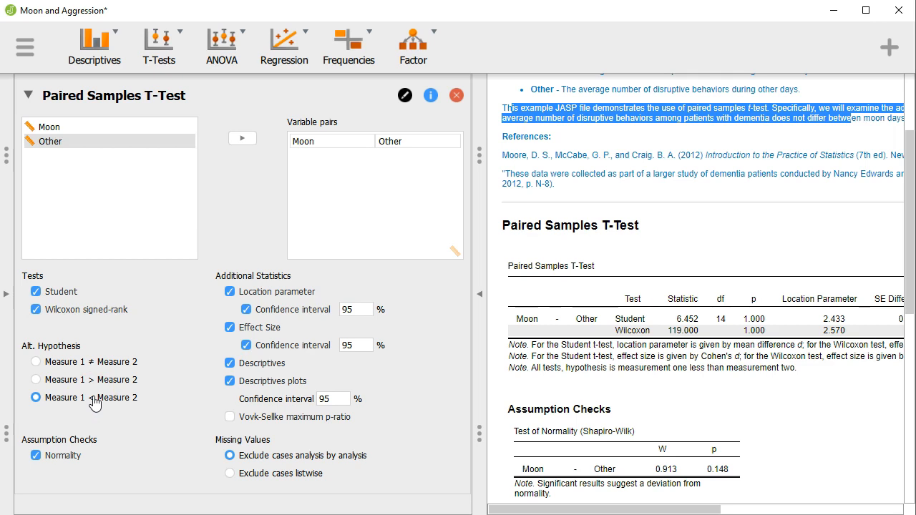
# - Review the t-test table, Shapiro-Wilk normality check, descriptives table and Moon - Other descriptives plot in the output
pyautogui.scroll(-5, 719, 381)
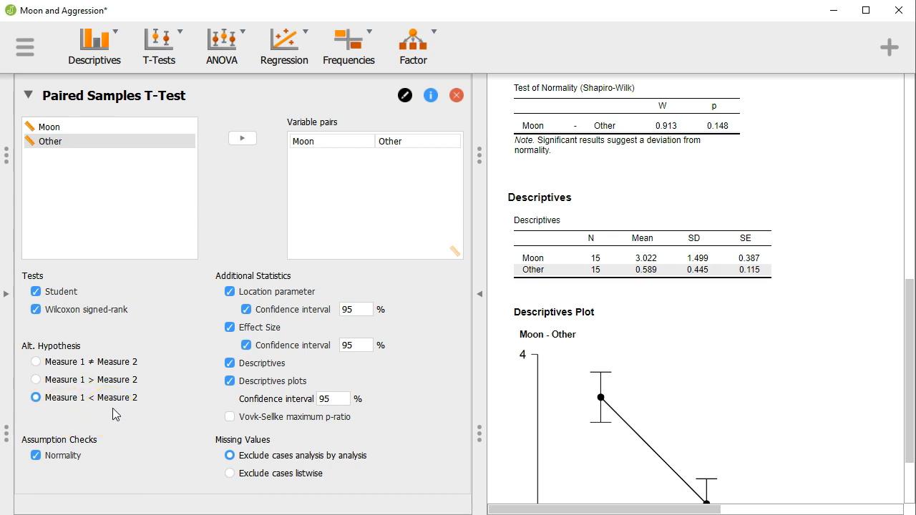
pyautogui.scroll(3, 670, 393)
pyautogui.scroll(-5, 665, 388)
pyautogui.scroll(7, 665, 390)
pyautogui.scroll(3, 666, 392)
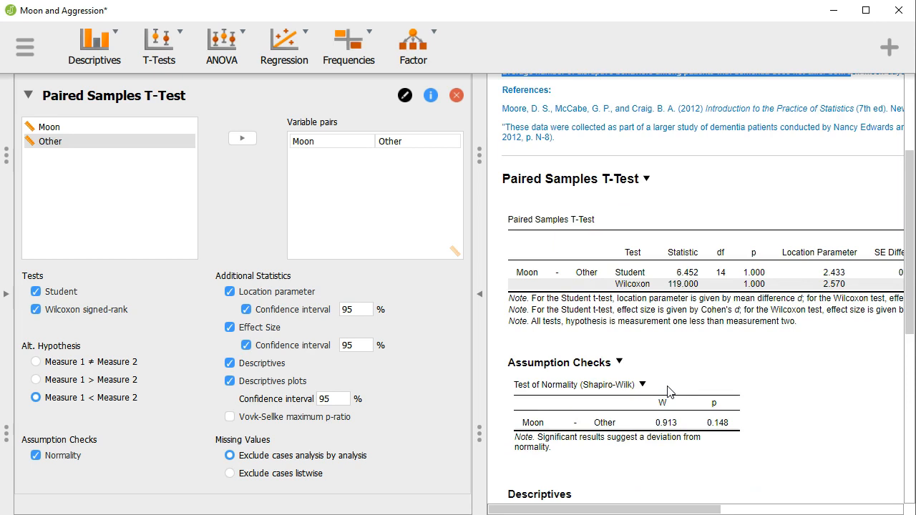
pyautogui.scroll(-4, 667, 392)
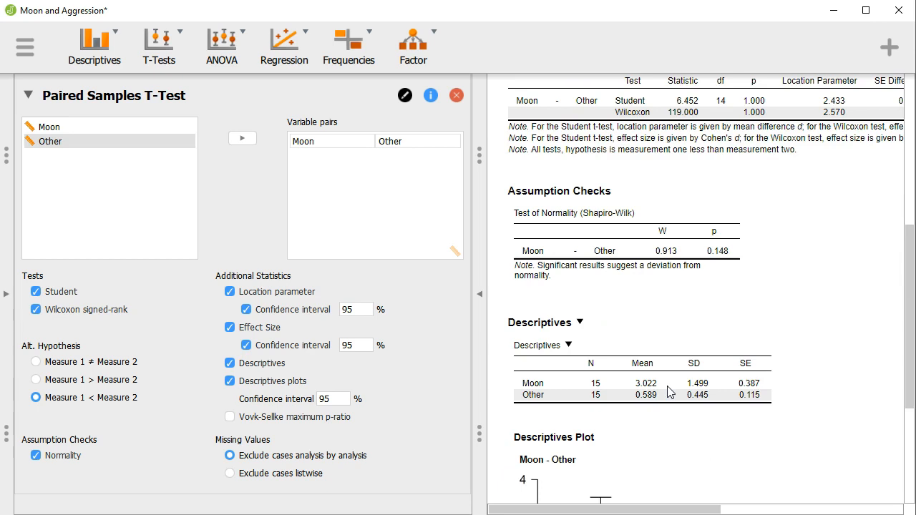
pyautogui.scroll(-4, 669, 392)
pyautogui.scroll(-1, 669, 392)
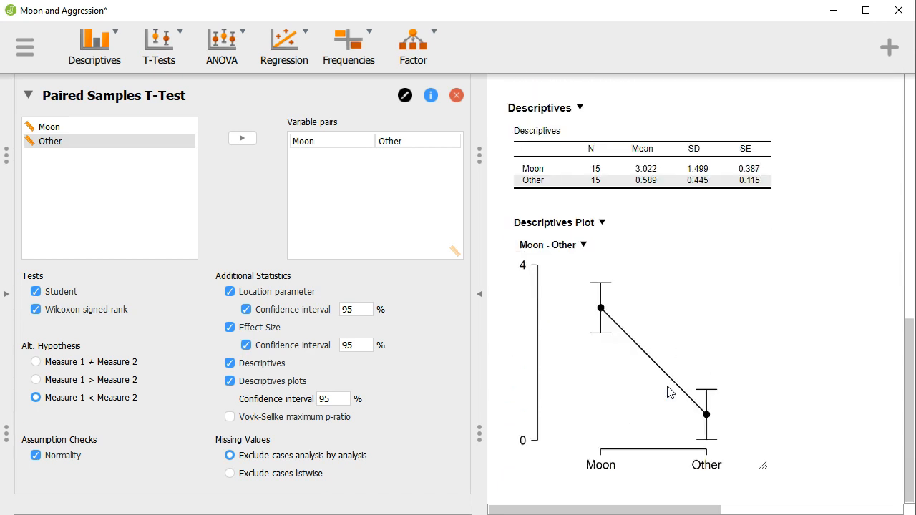